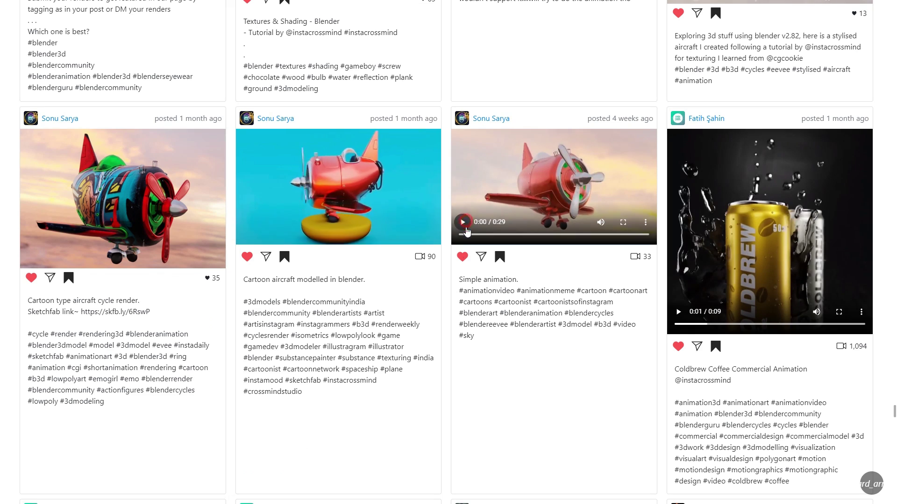
Scroll further down the hashtag feed to the night-time hotel render
scroll(828, 328, down, 10)
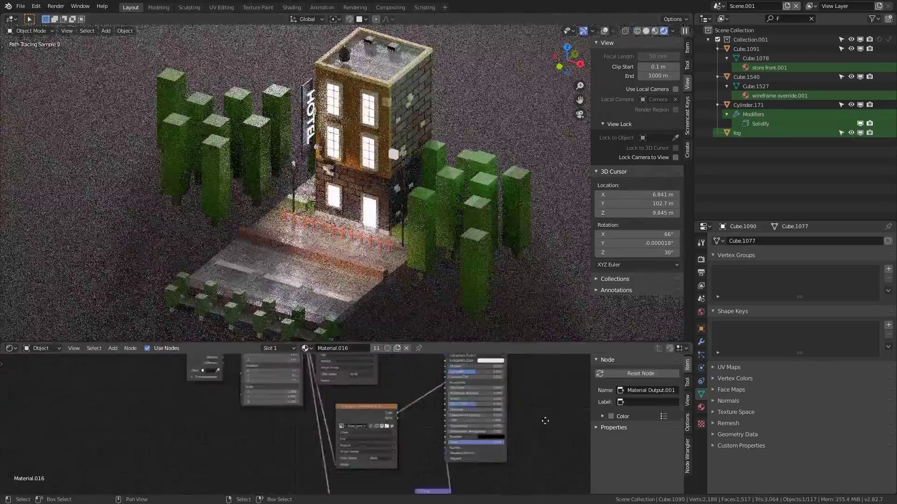
Scroll the view in the headphones scene and start rotating the selected headphones
scroll(353, 390, up, 5)
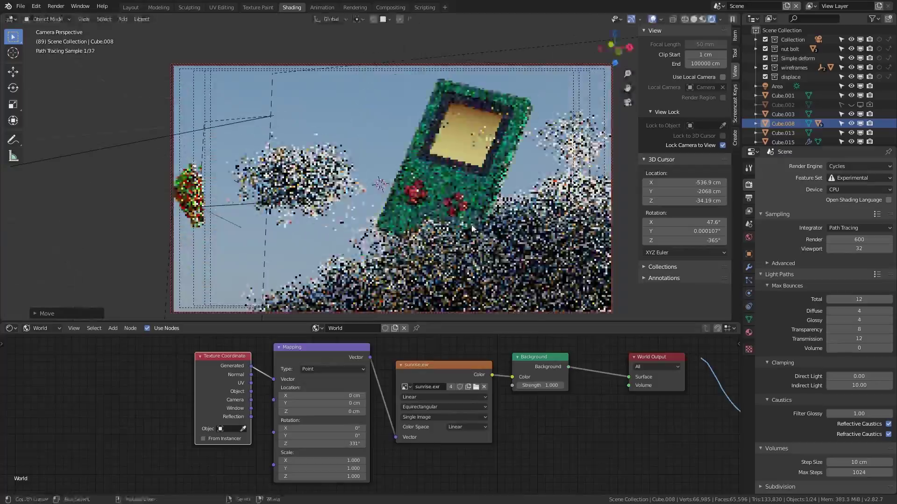
key(r)
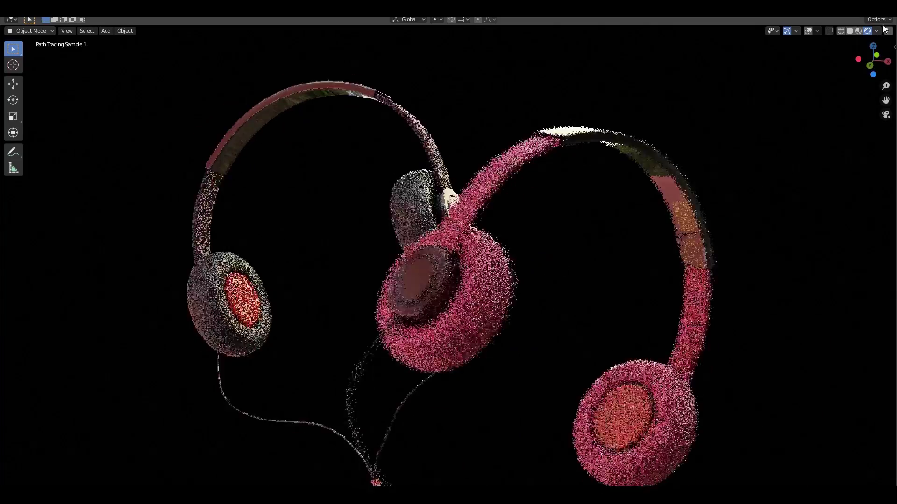
Preview the headphones under the street HDRI, rotate it, then switch to the dark studio HDRI
click(855, 141)
drag(813, 132, 836, 131)
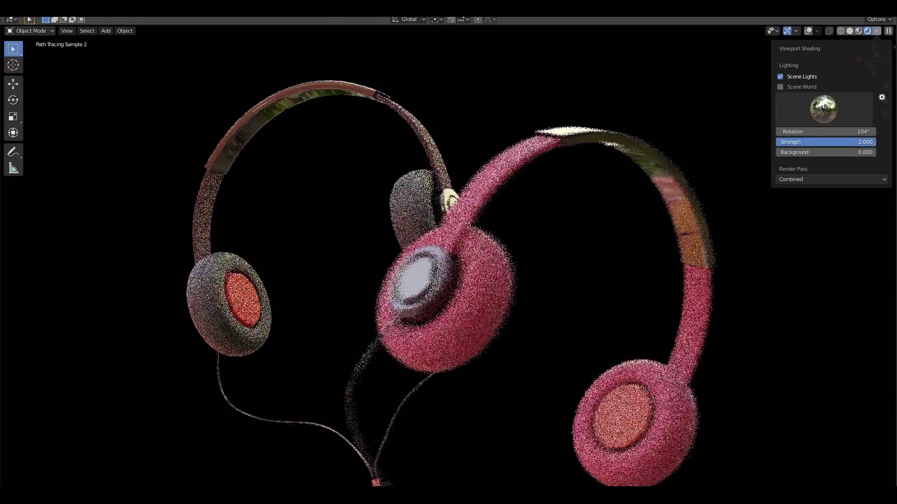
click(799, 142)
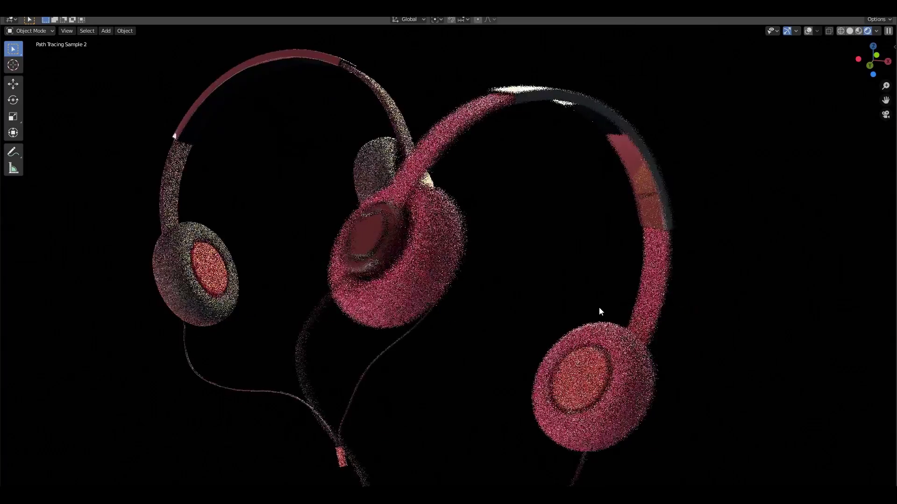
mouse_move(613, 302)
middle_down()
mouse_move(516, 303)
mouse_move(615, 278)
mouse_move(592, 262)
middle_up()
Enable Lock Camera to View in camera view and orbit to a new headphones angle
key(KP_0)
key(n)
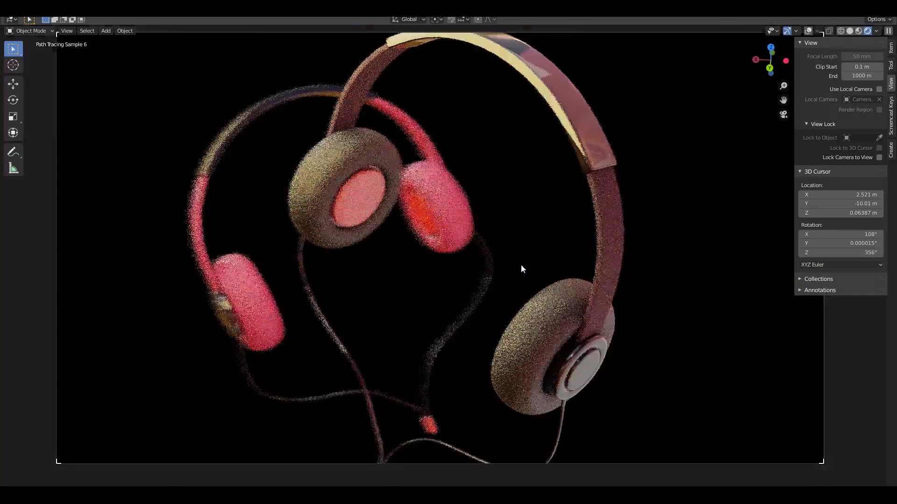
scroll(522, 269, up, 2)
click(879, 157)
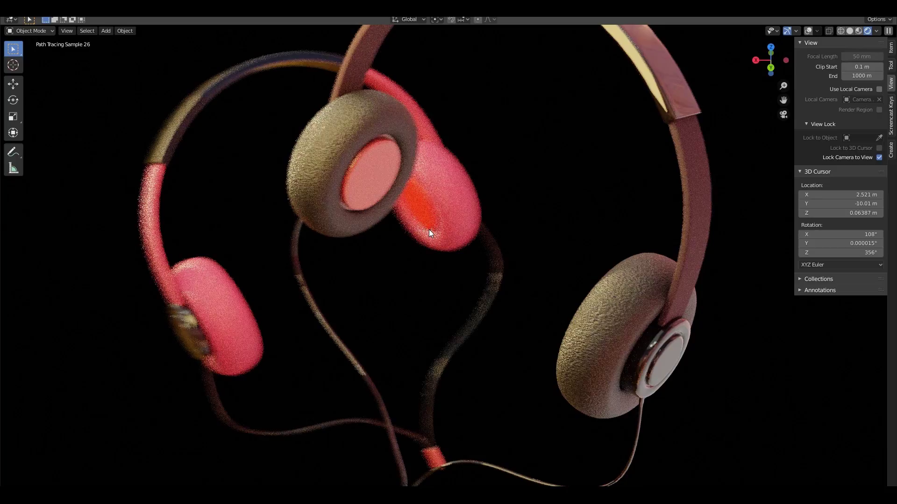
mouse_move(429, 229)
middle_down()
mouse_move(453, 227)
mouse_move(427, 251)
mouse_move(451, 226)
mouse_move(512, 239)
mouse_move(455, 265)
mouse_move(523, 251)
mouse_move(514, 245)
middle_up()
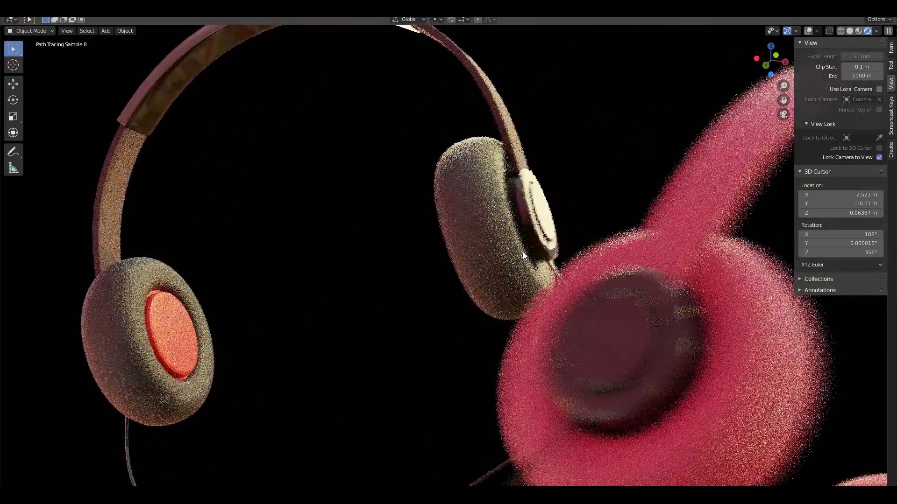
scroll(514, 245, down, 3)
scroll(610, 226, up, 3)
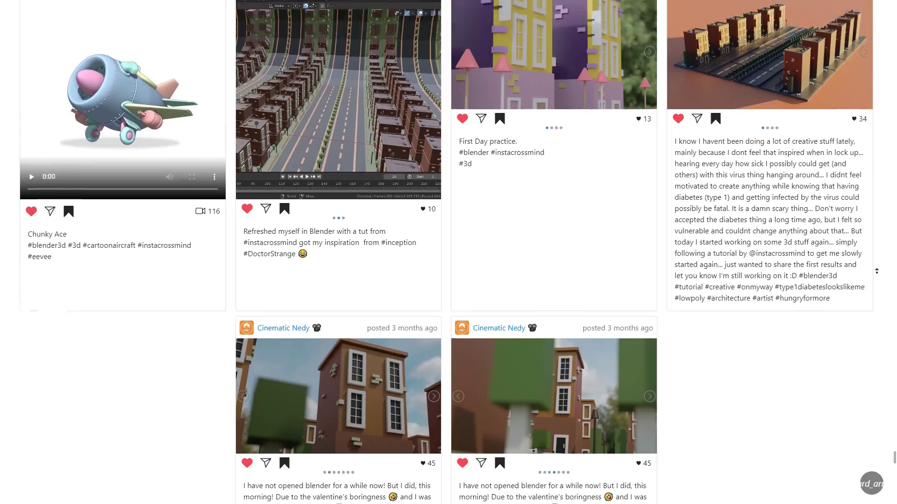
scroll(876, 271, up, 5)
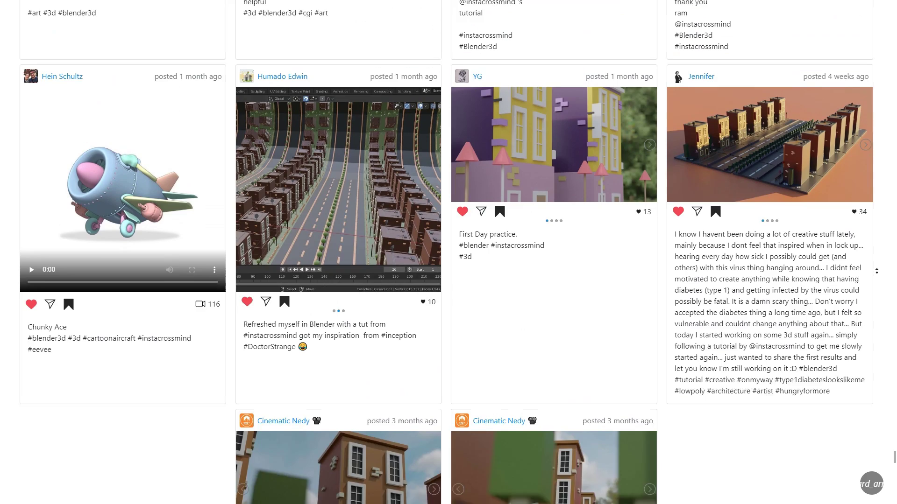
scroll(876, 271, up, 10)
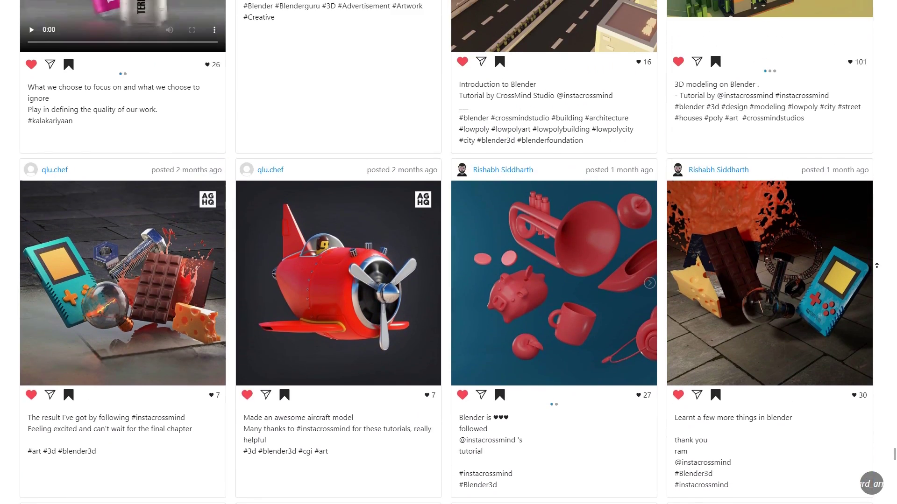
scroll(876, 266, up, 10)
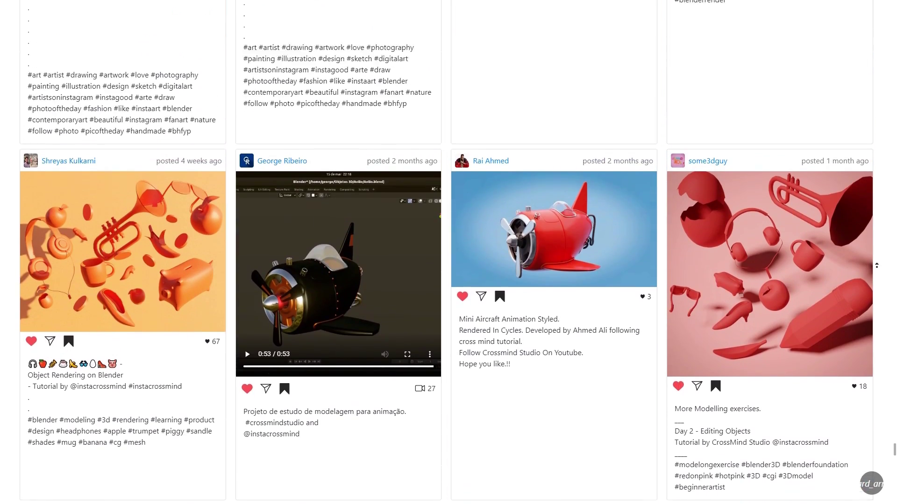
scroll(876, 265, up, 10)
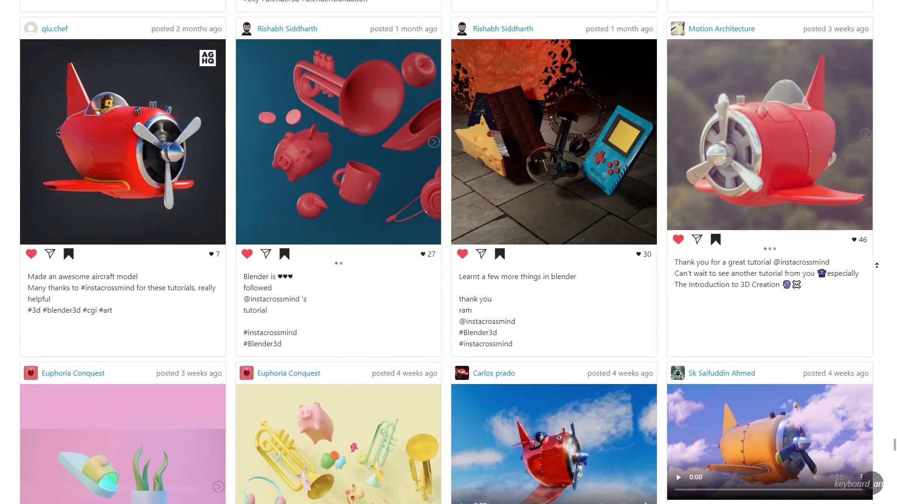
scroll(876, 265, up, 10)
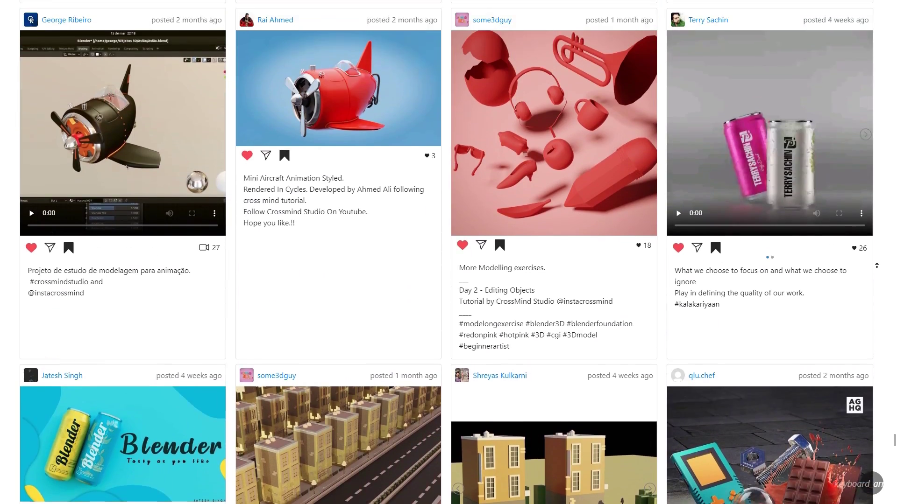
scroll(876, 265, up, 10)
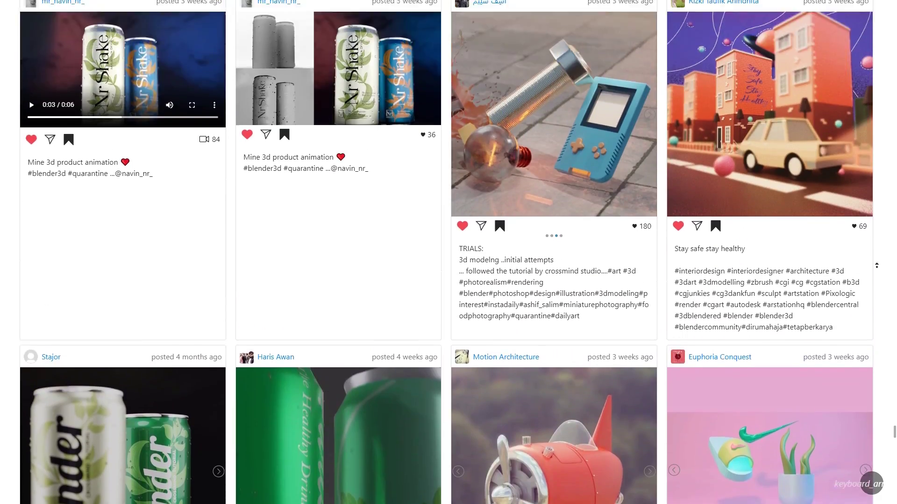
scroll(877, 265, up, 10)
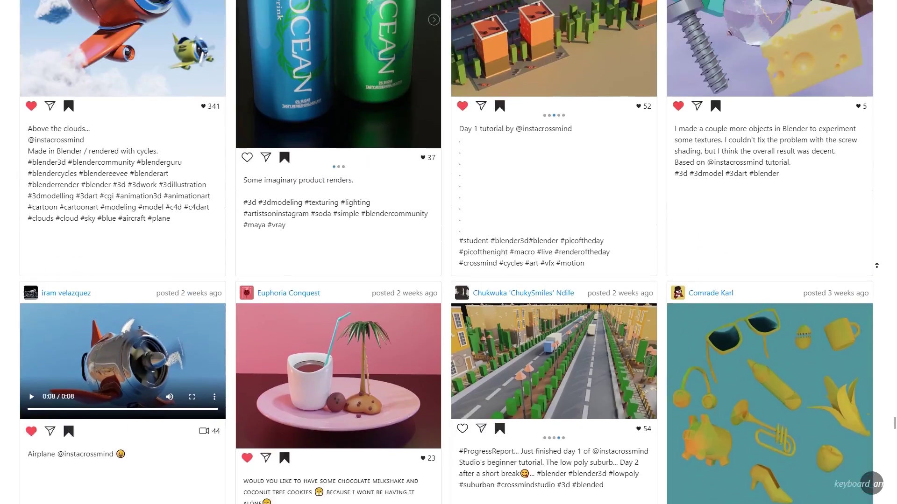
scroll(876, 266, up, 5)
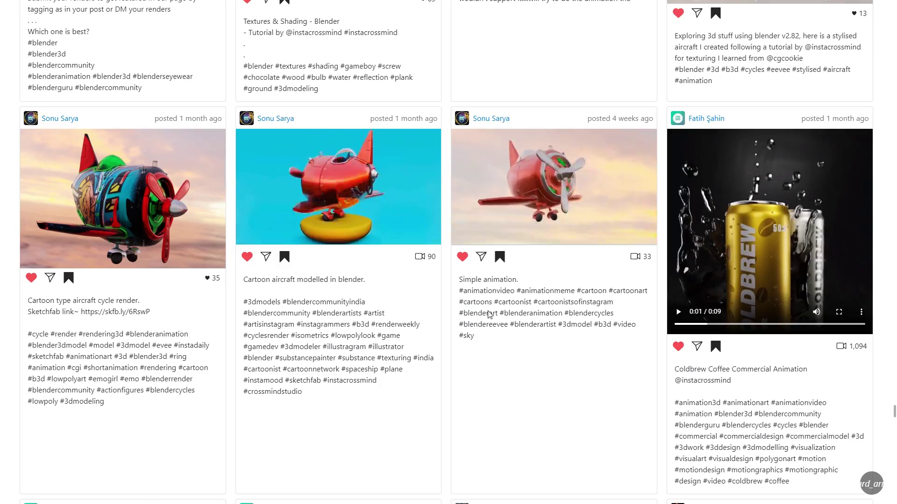
scroll(871, 161, up, 10)
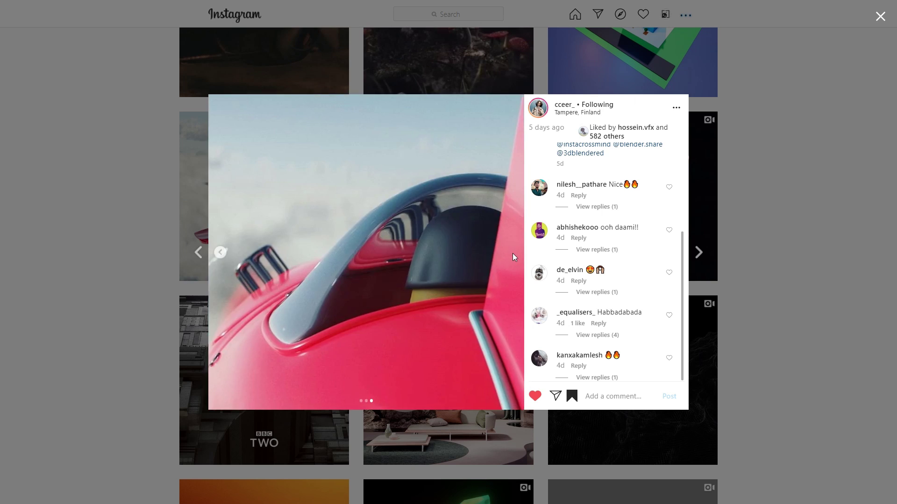
Page through the next carousel images and posts, then scroll the render feed
click(512, 253)
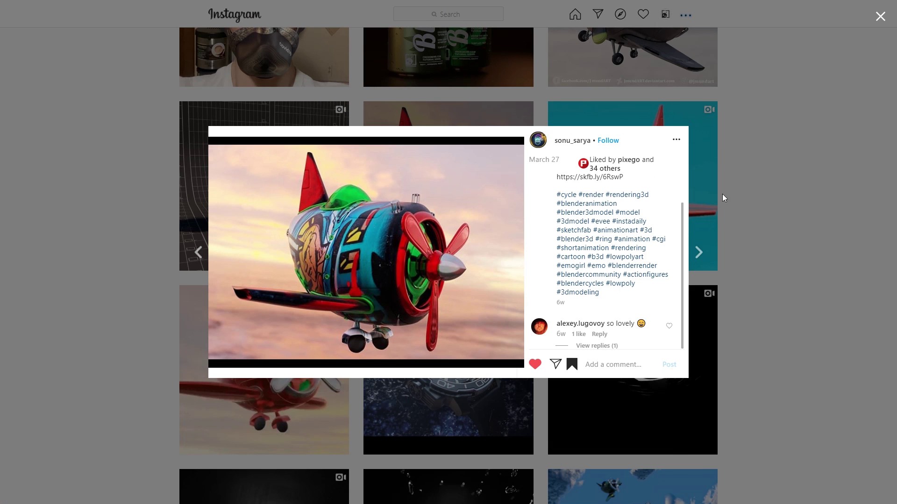
click(699, 252)
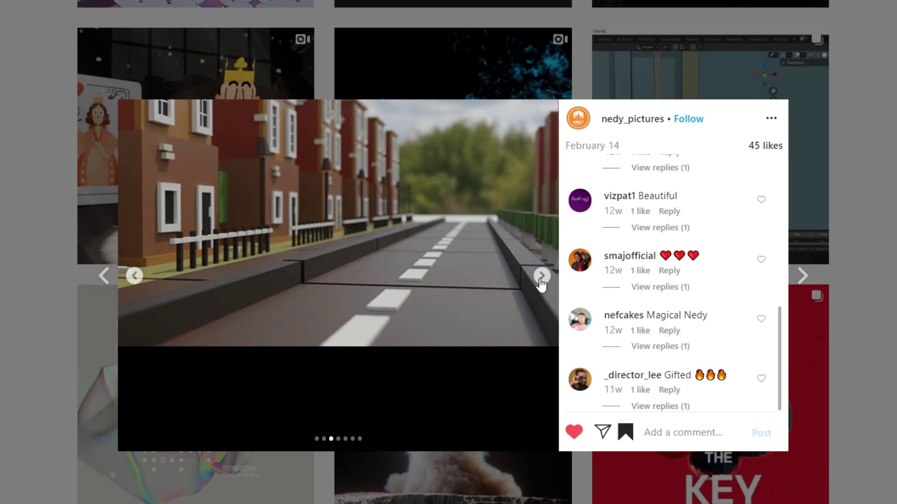
click(541, 280)
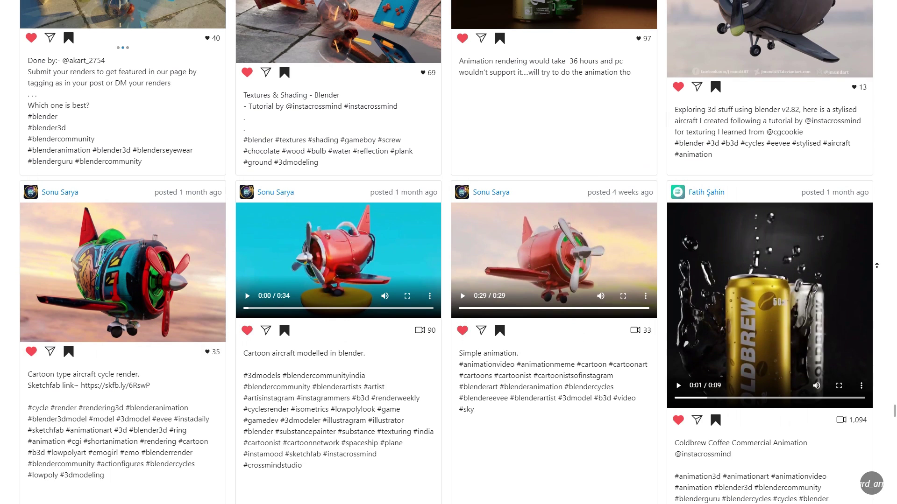
scroll(876, 265, up, 5)
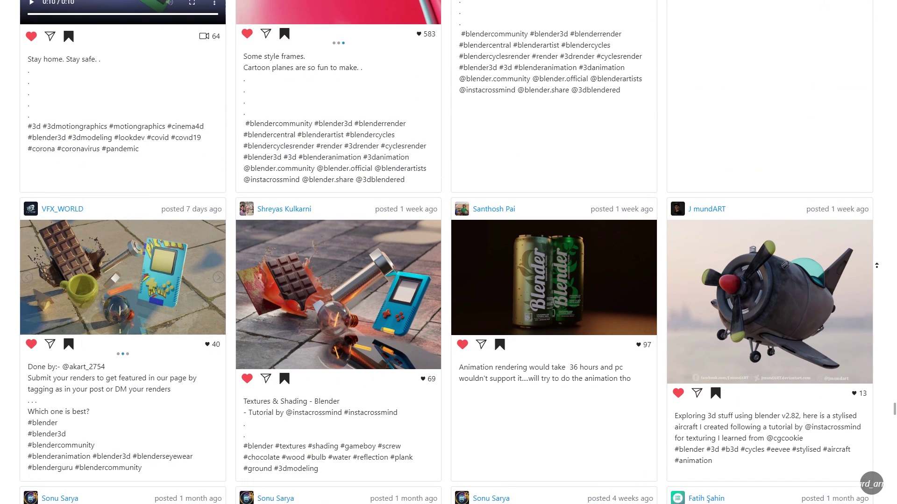
Scroll back up through the Instagram community render feed
scroll(877, 265, up, 9)
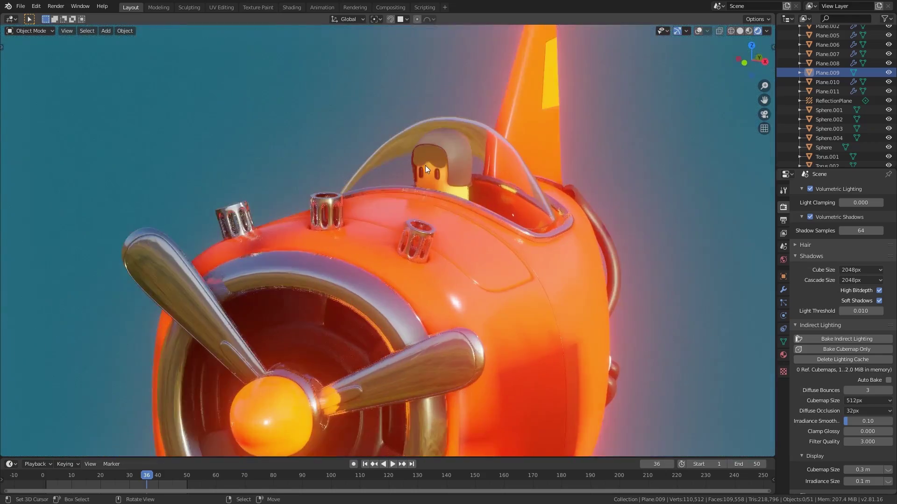
Orbit to a side view of the orange plane, then look through the scene camera
middle_drag(425, 166, 502, 186)
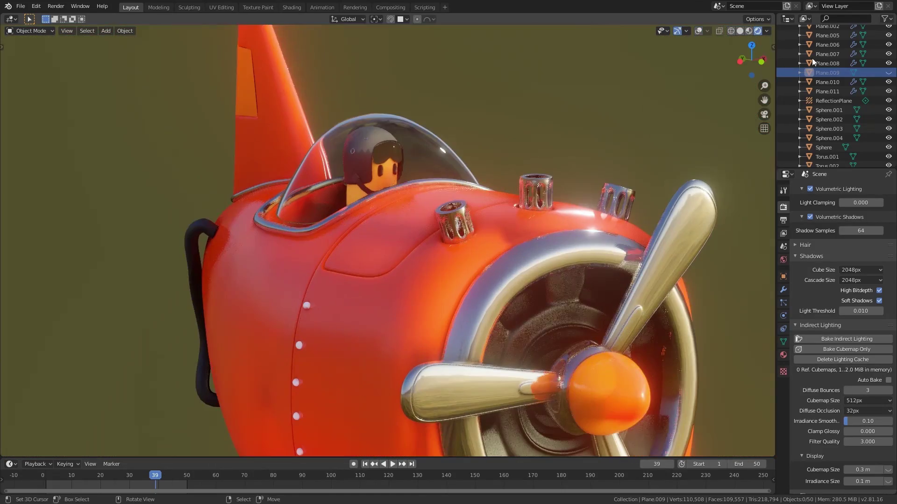
key(KP_0)
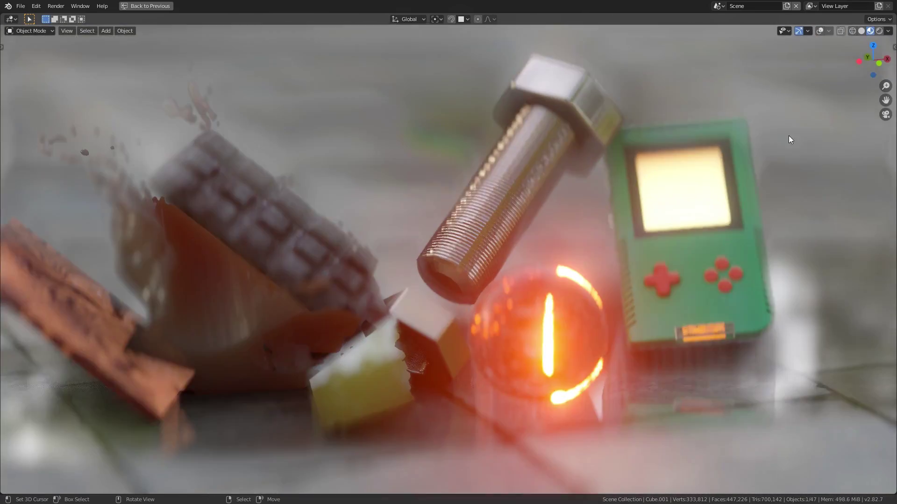
Turn off Scene World in Rendered shading, then try a new Material Preview HDRI with adjusted rotation
click(879, 31)
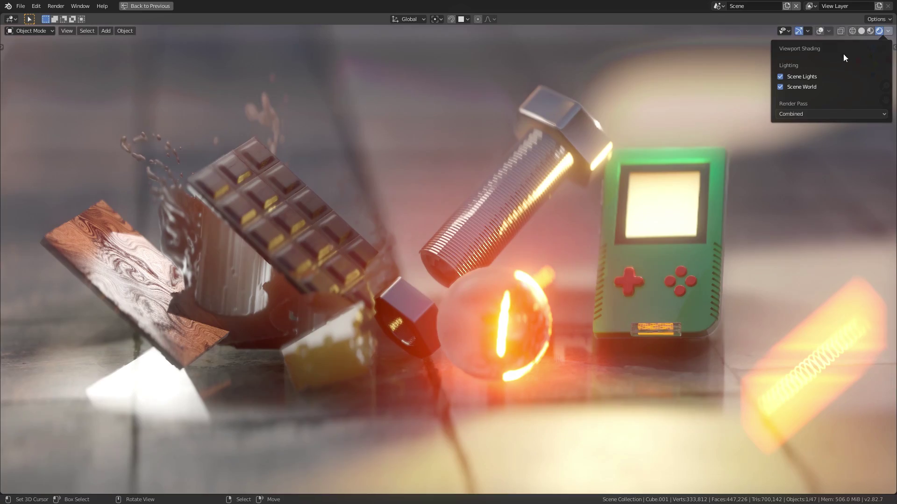
click(780, 87)
middle_drag(654, 140, 581, 190)
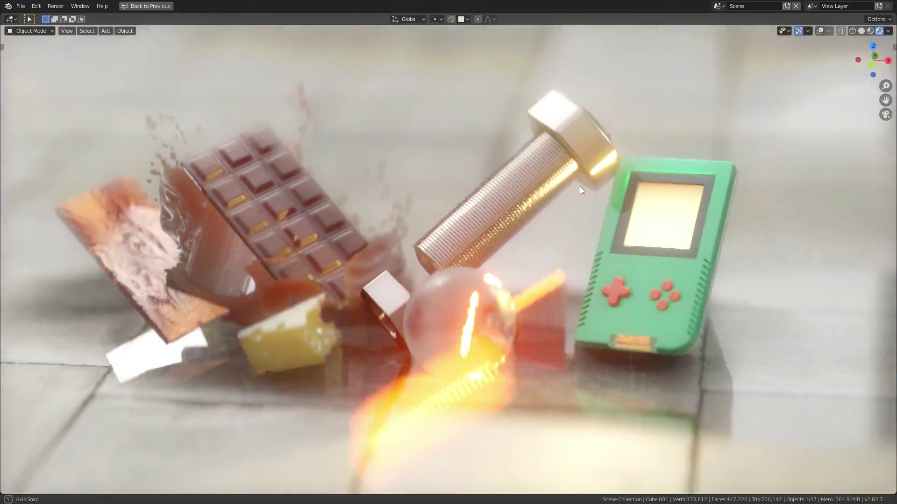
click(870, 31)
click(889, 30)
mouse_move(822, 132)
mouse_down()
mouse_move(780, 132)
mouse_move(804, 133)
mouse_up()
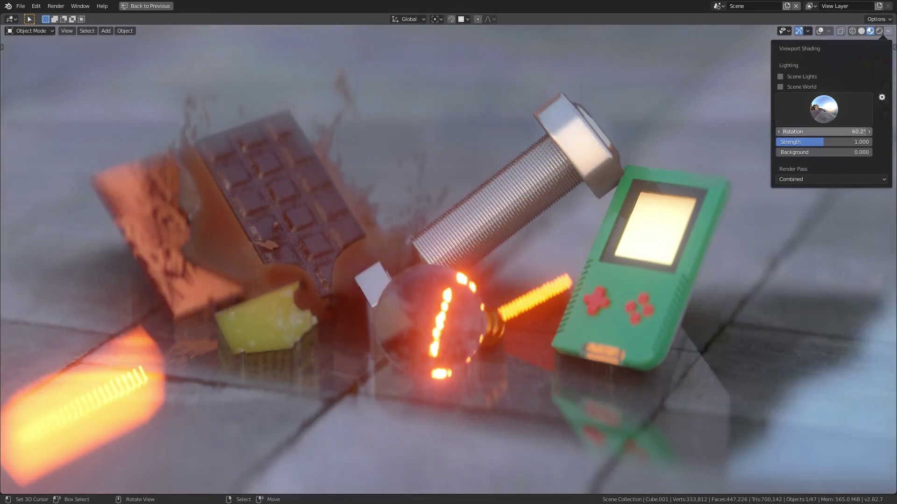
click(824, 109)
click(715, 140)
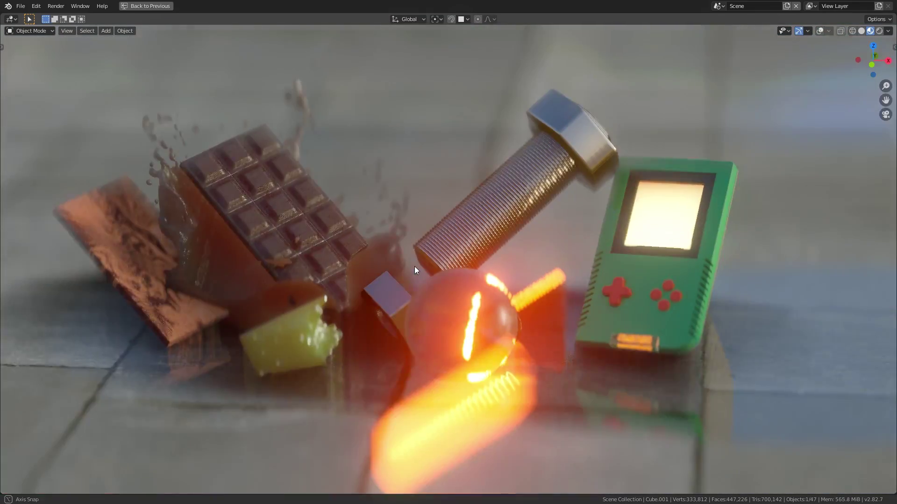
middle_drag(416, 270, 561, 271)
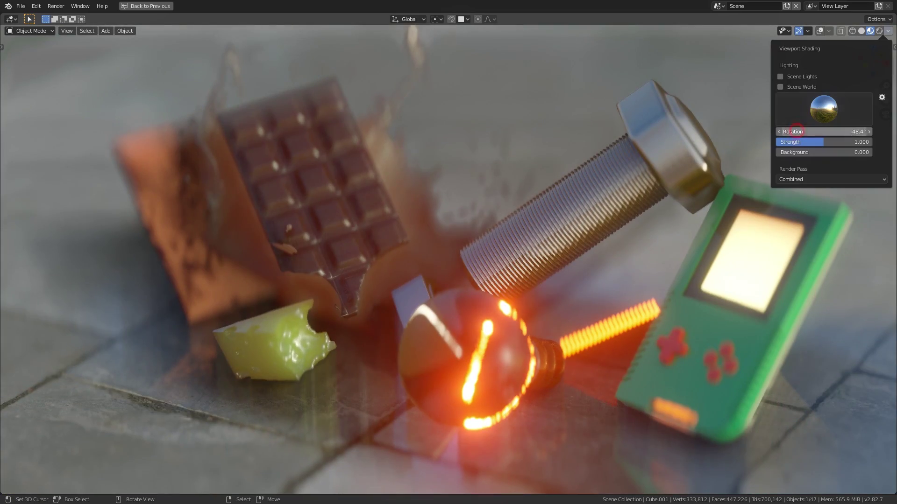
drag(796, 131, 804, 131)
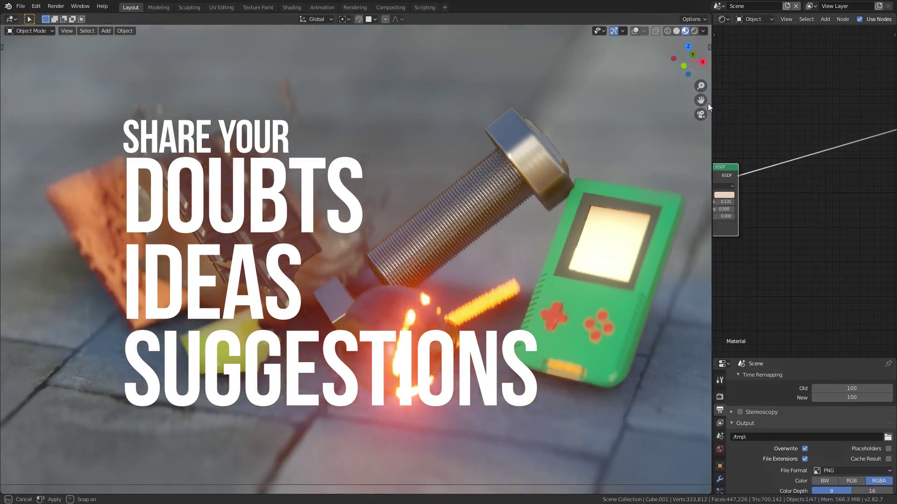
Disable scene world lighting again, pick another preview HDRI and set its rotation value
click(723, 19)
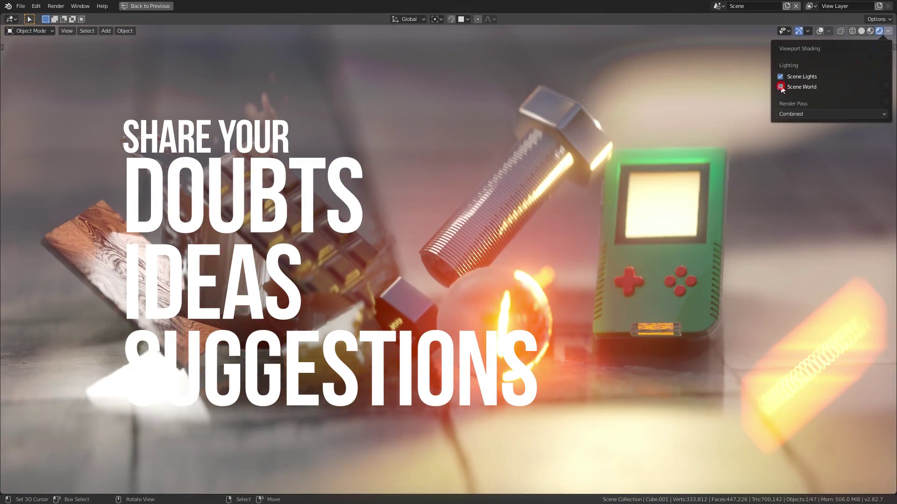
click(780, 87)
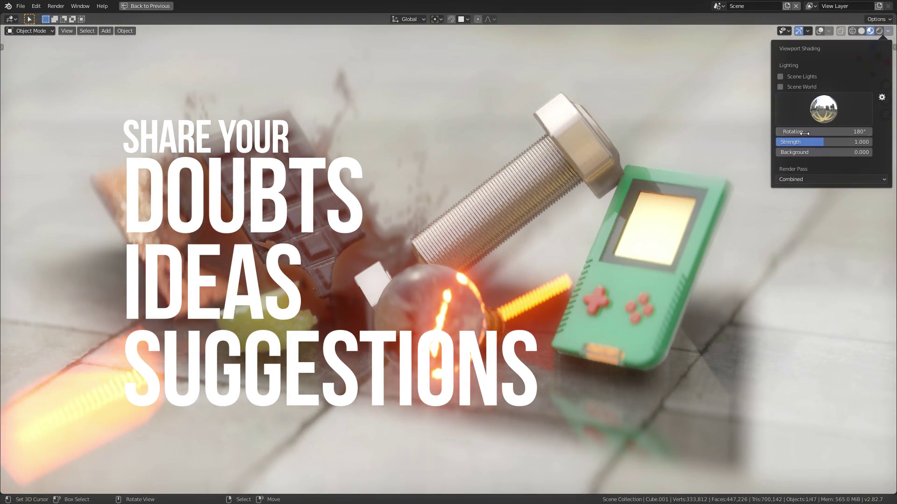
click(823, 109)
click(692, 140)
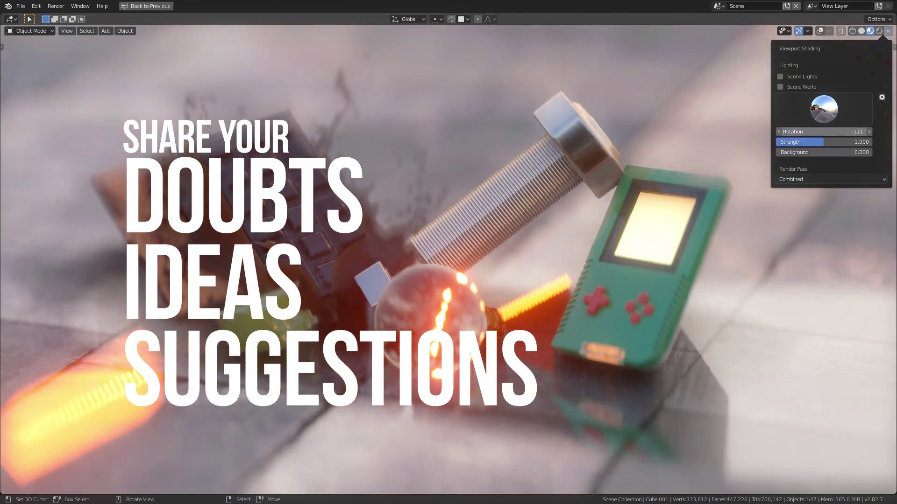
drag(822, 132, 853, 133)
click(853, 133)
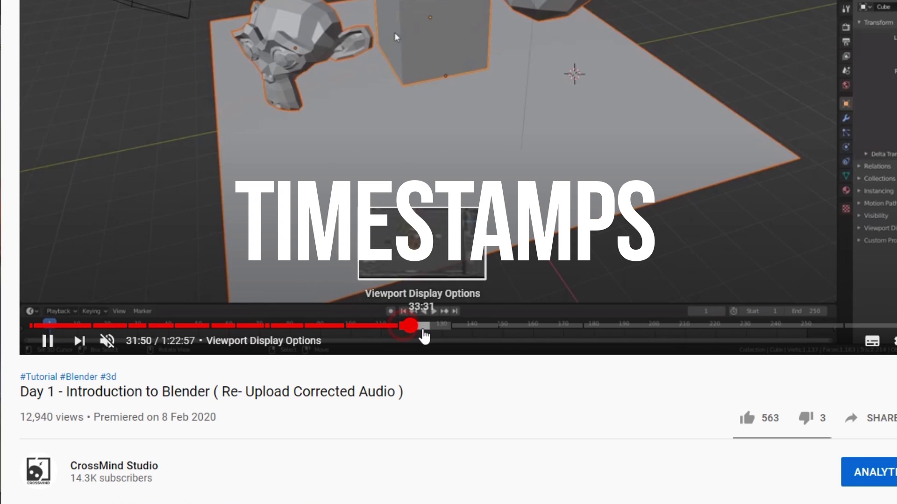
Seek the tutorial to the Creating a Basic Table chapter at 46:35
click(577, 328)
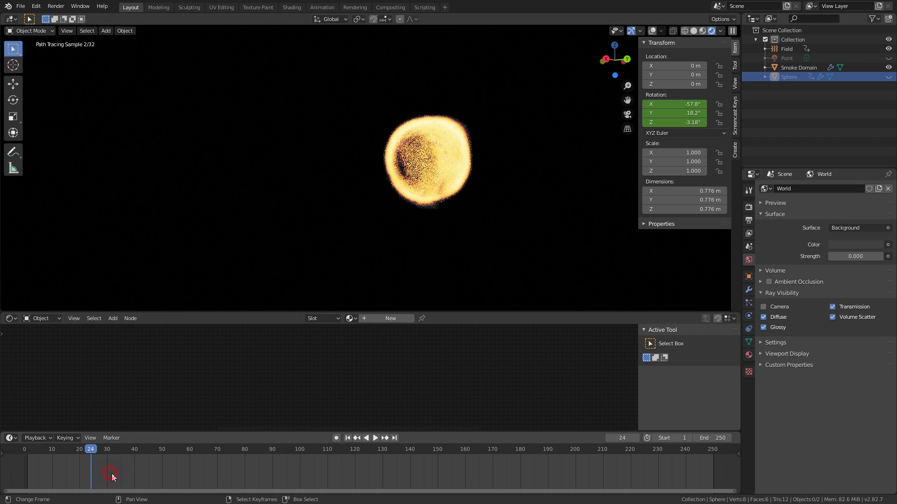
Scrub the fire simulation from frame 86 to frame 98, then start rotating the sphere
drag(248, 473, 261, 472)
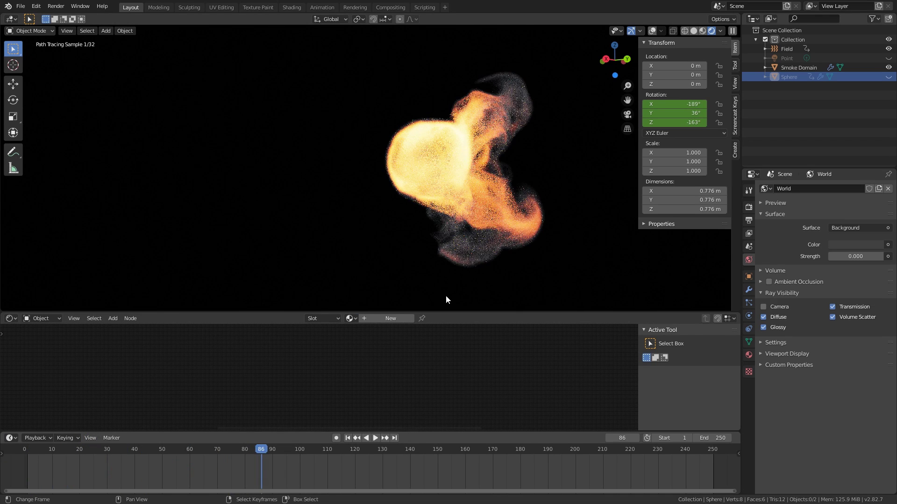
click(295, 468)
key(r)
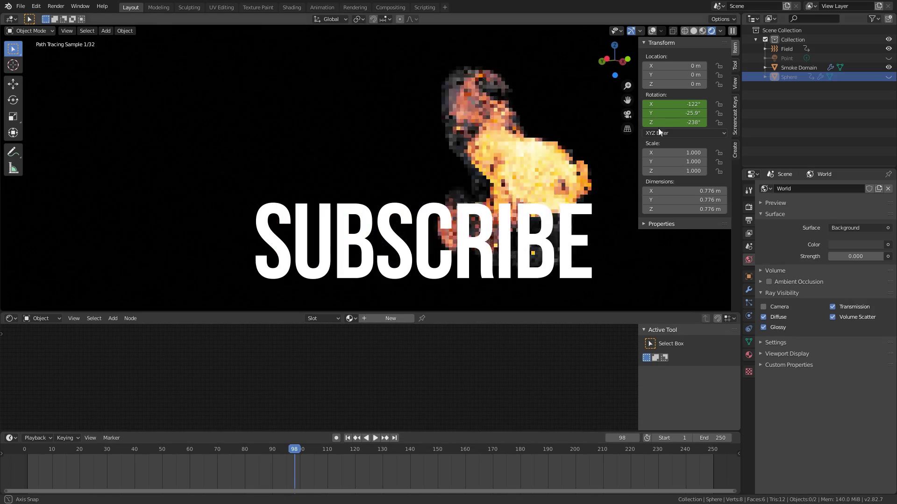